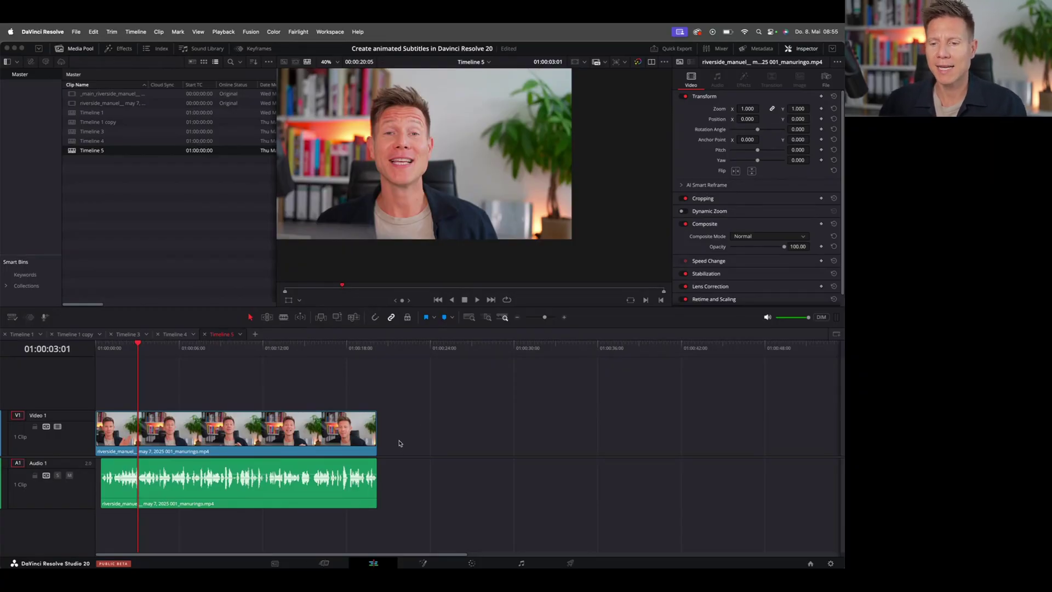
Select the interview audio clip on A1 and go to Timeline > AI Tools > Create Subtitles from Audio.
left_click(332, 495)
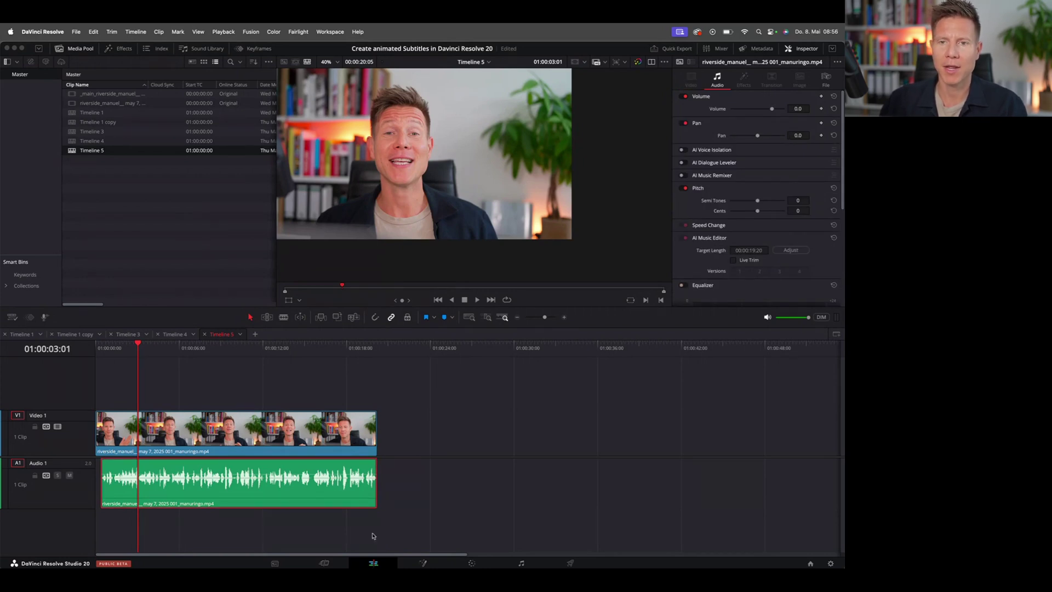
left_click(135, 32)
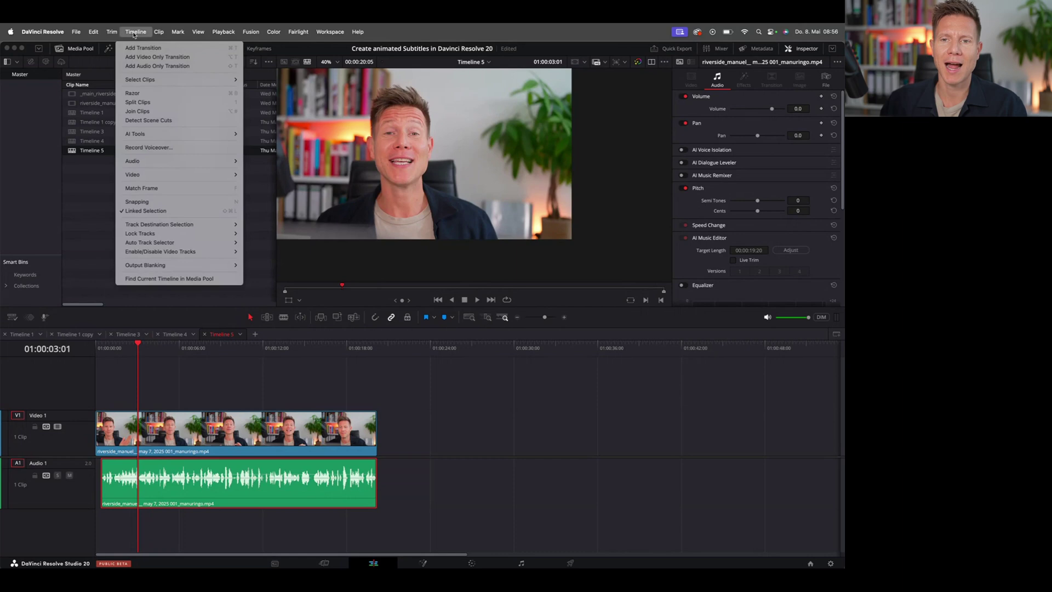
mouse_move(144, 136)
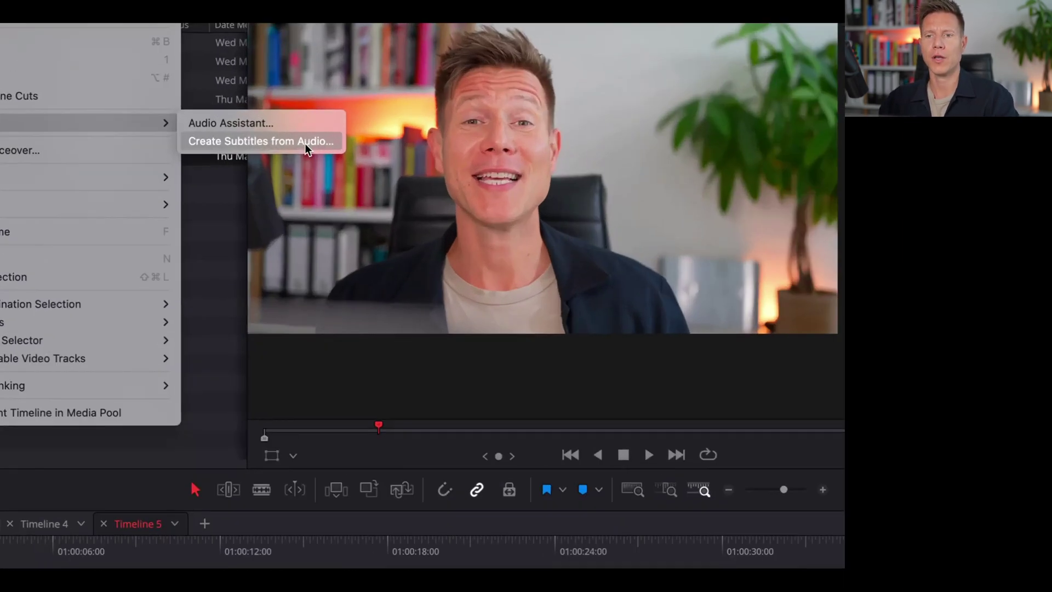
Create subtitles from the audio with a maximum of 20 characters per line and single-line captions.
left_click(305, 144)
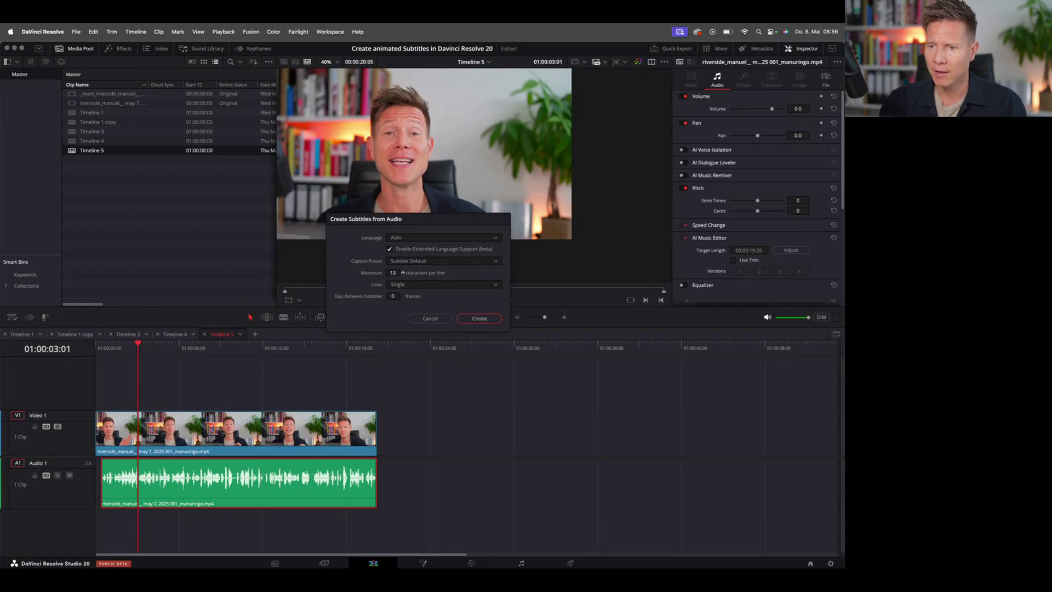
left_click(446, 285)
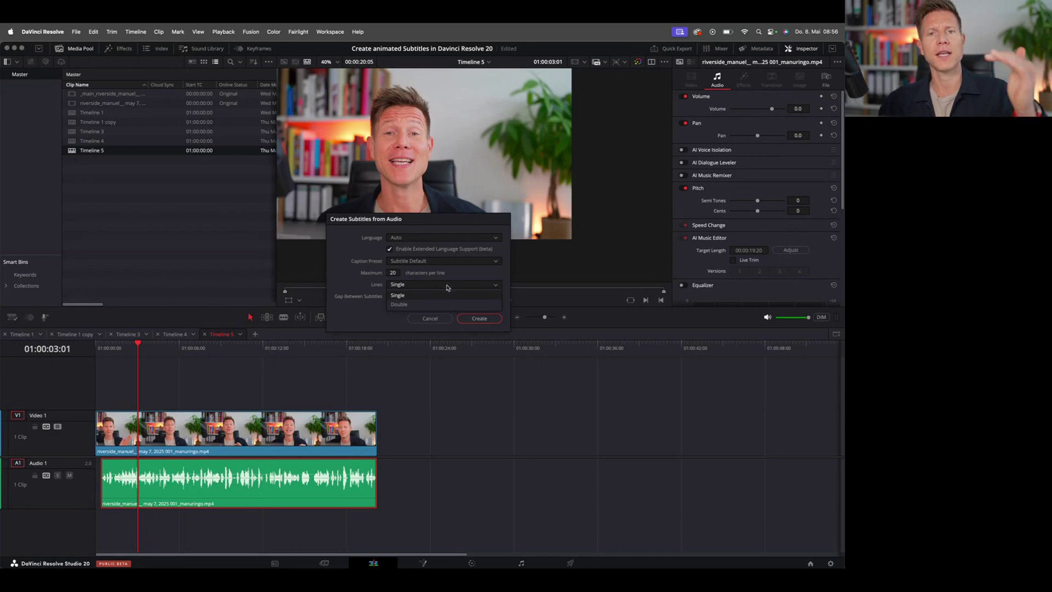
left_click(448, 287)
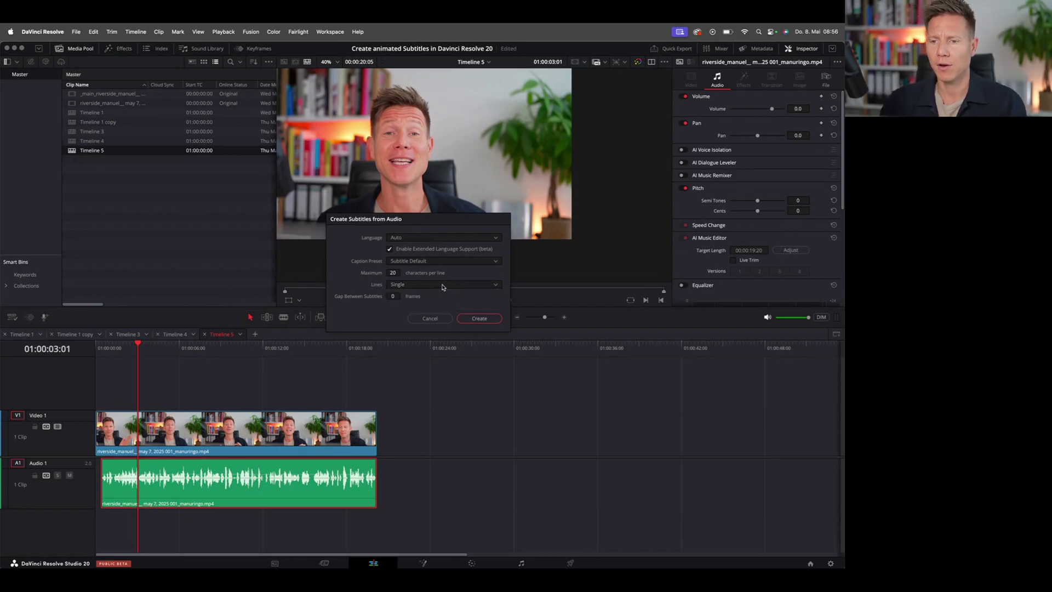
left_click(479, 318)
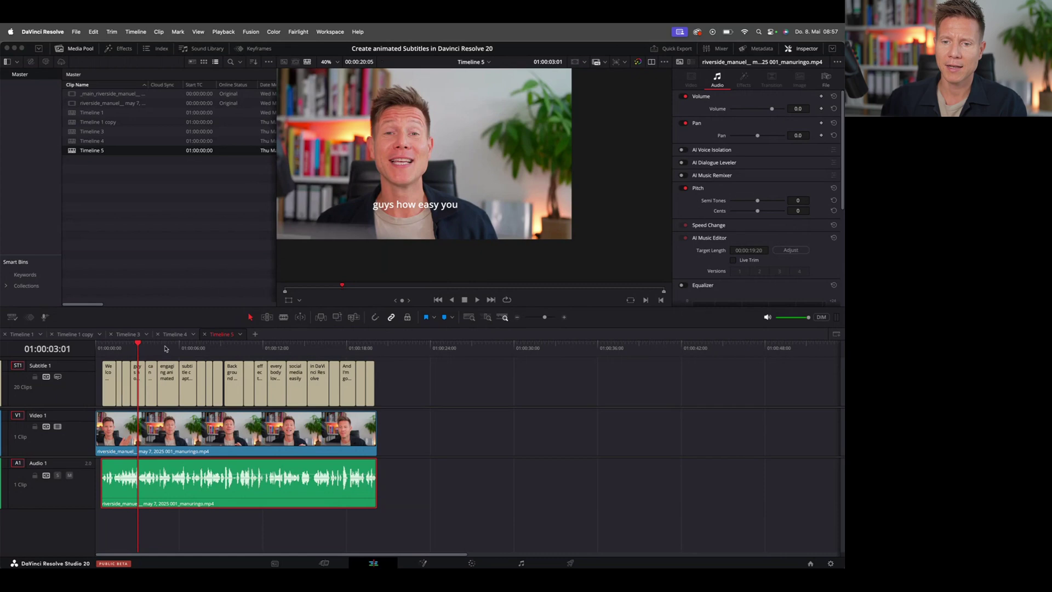
Preview a later caption, then move the playhead back to the opening 'Welcome back in' caption.
left_click(165, 349)
left_click_drag(106, 350, 100, 352)
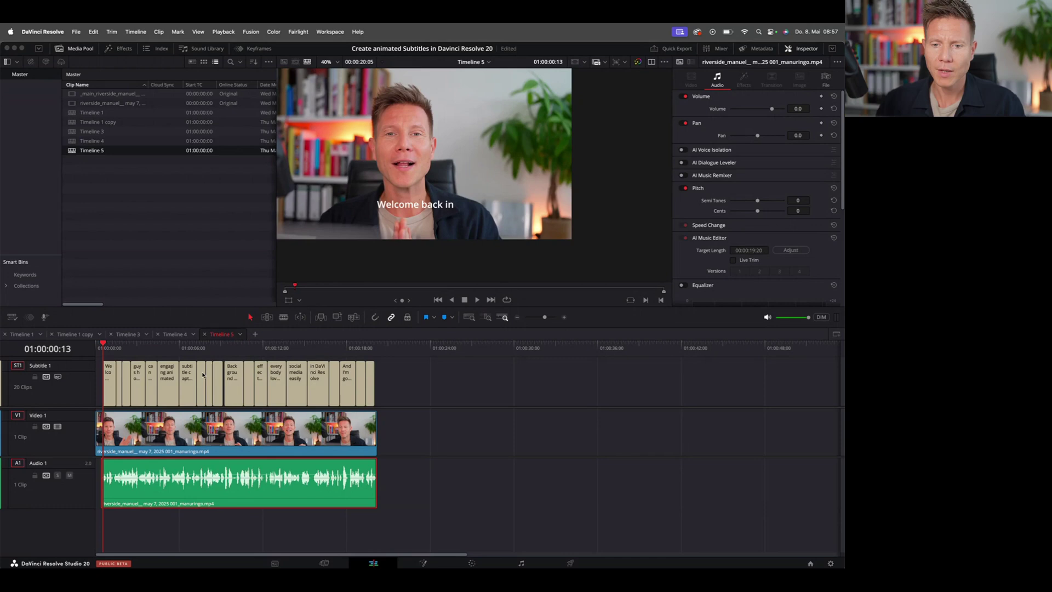
Hide the Media Pool and show the Effects library's Titles > Subtitles > Animated presets.
key("ctrl+shift+1")
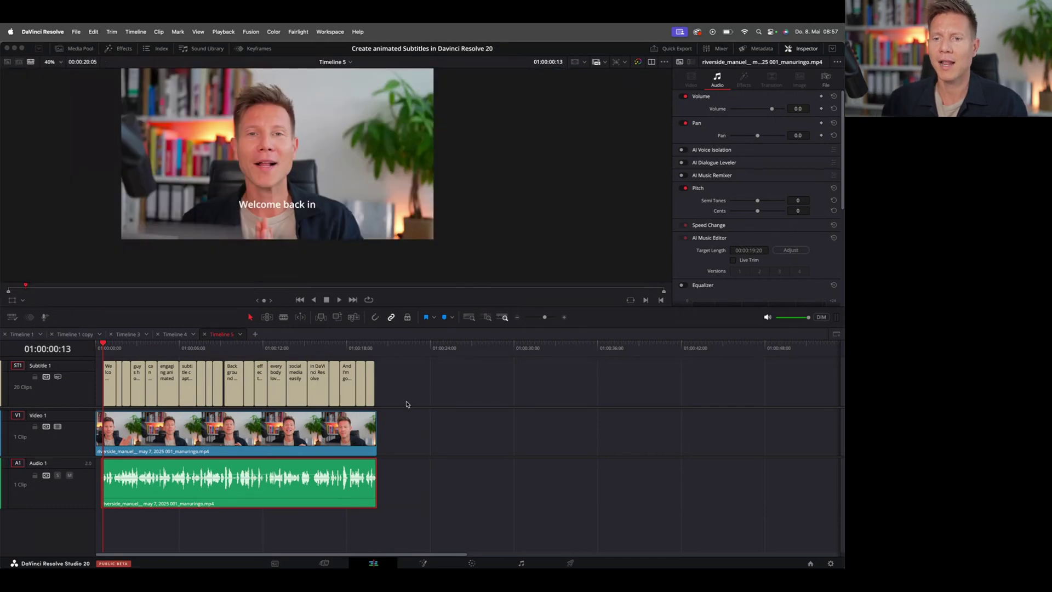
left_click(114, 50)
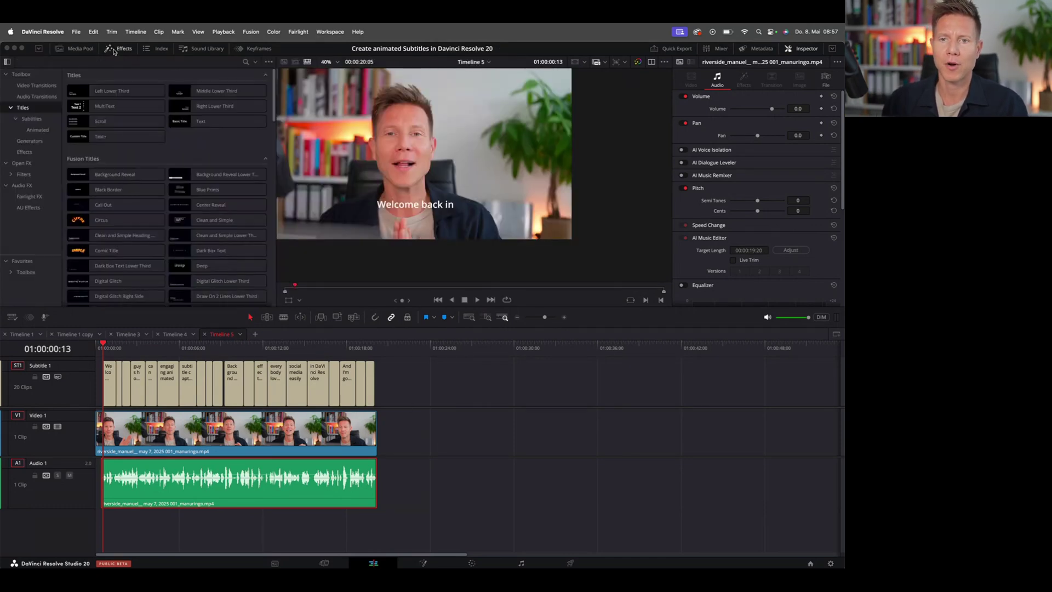
left_click(32, 119)
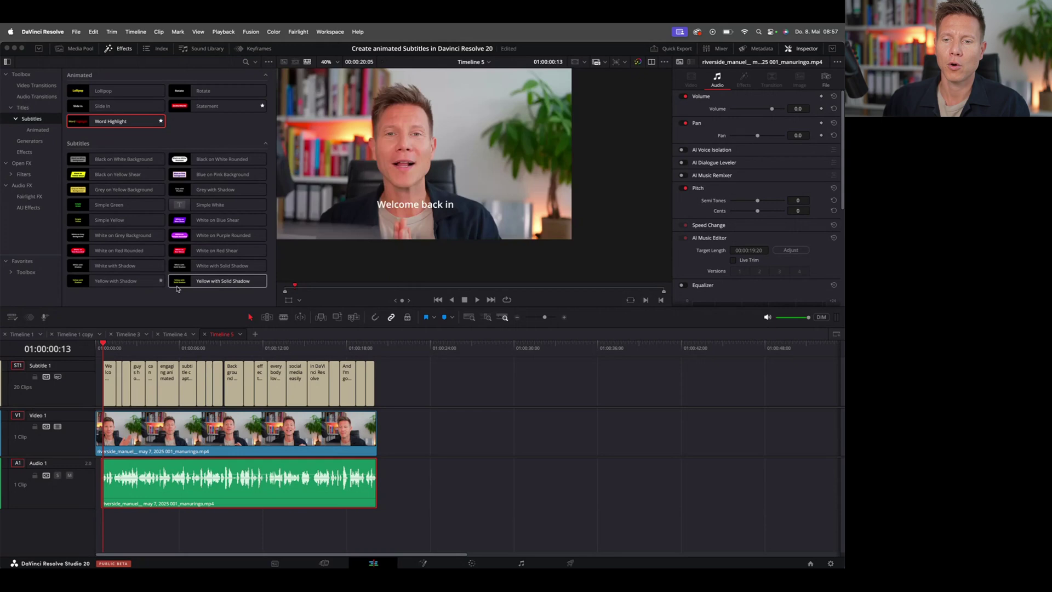
left_click(37, 130)
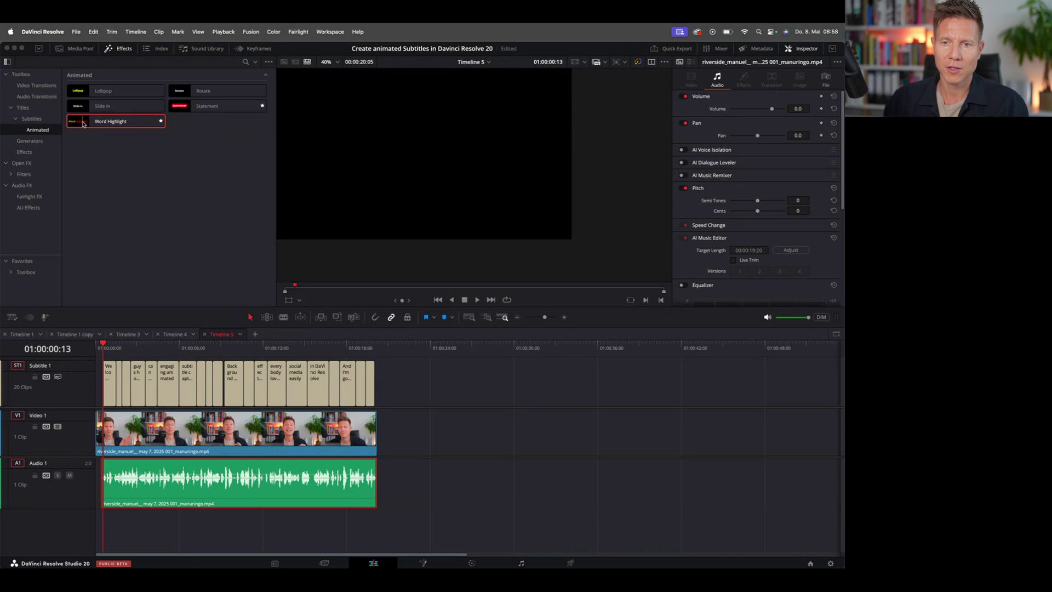
Apply the Word Highlight preset to the Subtitle 1 track and play it back from the start.
left_click_drag(83, 124, 48, 393)
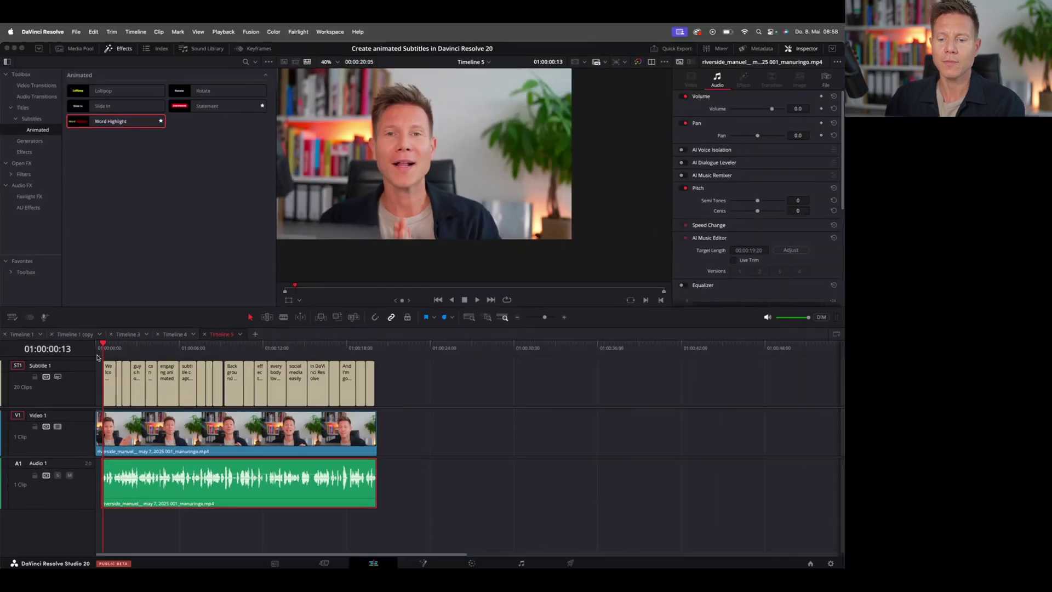
key("space")
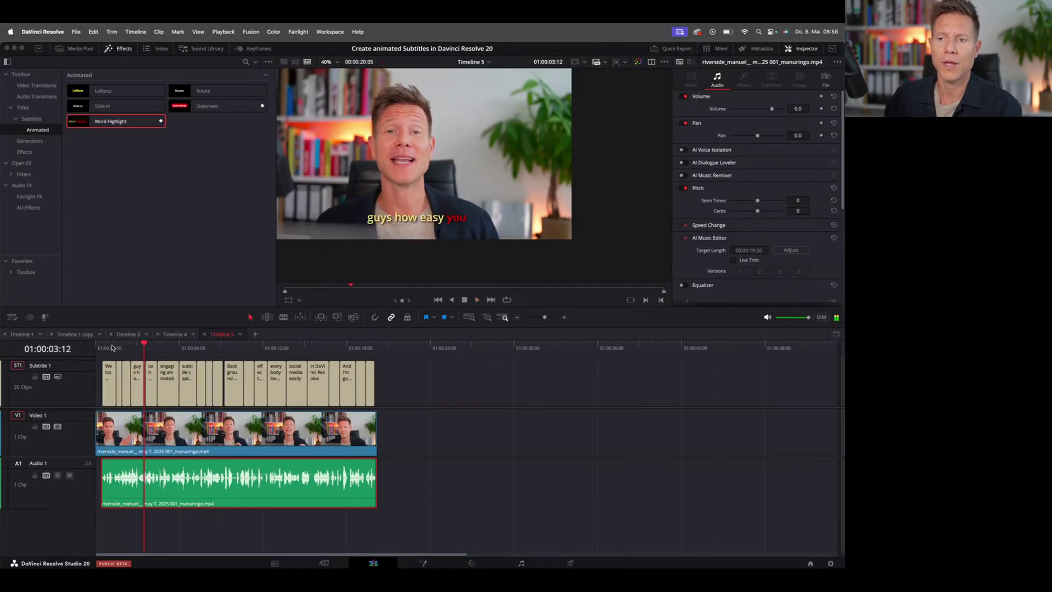
left_click(109, 348)
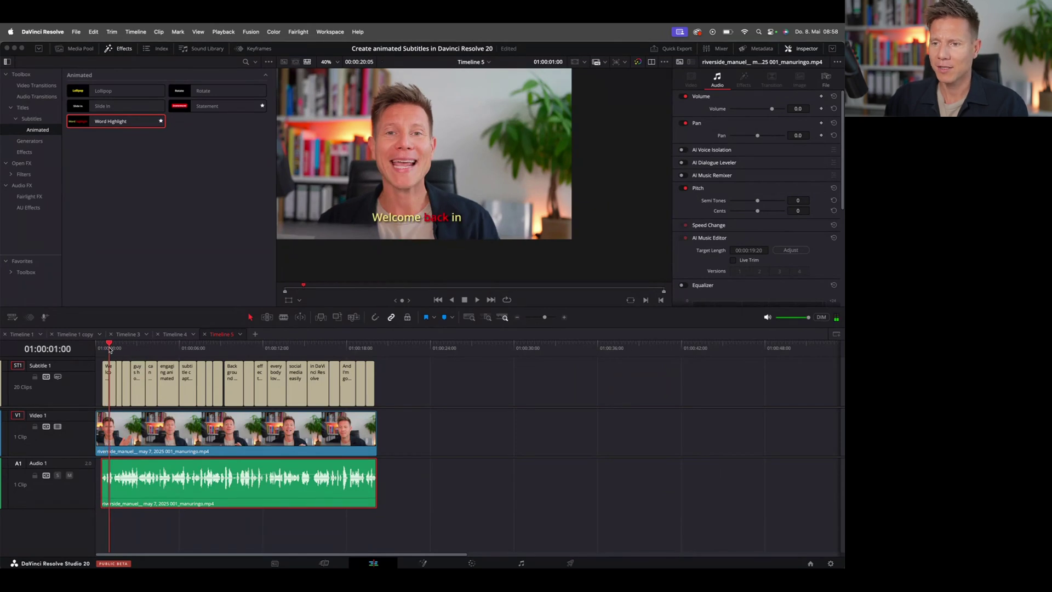
left_click_drag(109, 350, 109, 350)
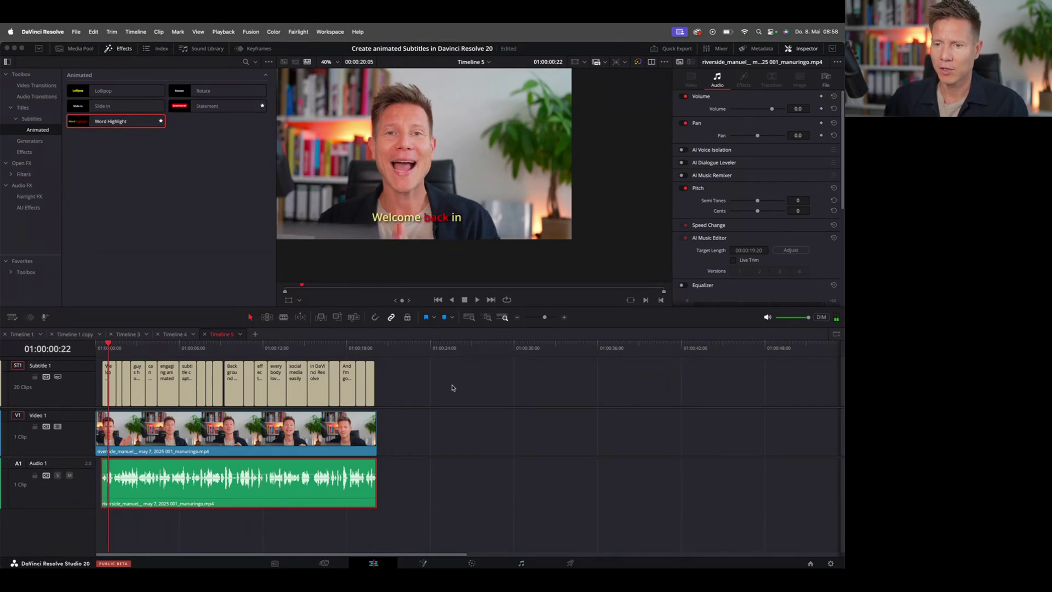
Select all subtitle clips and set the caption text colour to a near-white cream.
left_click_drag(453, 385, 110, 388)
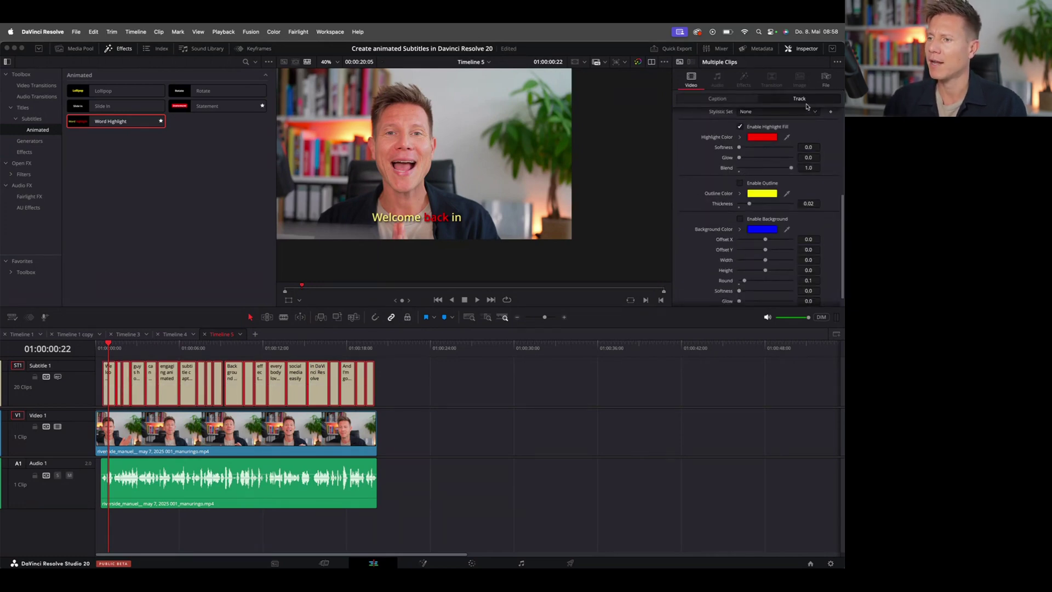
scroll(764, 162, "up", 5)
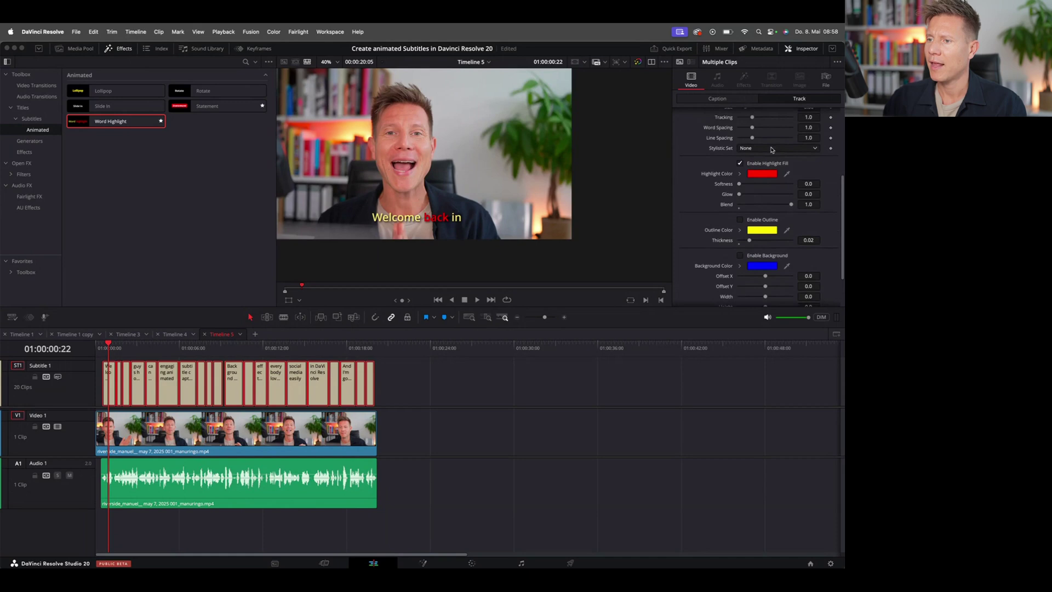
left_click(760, 177)
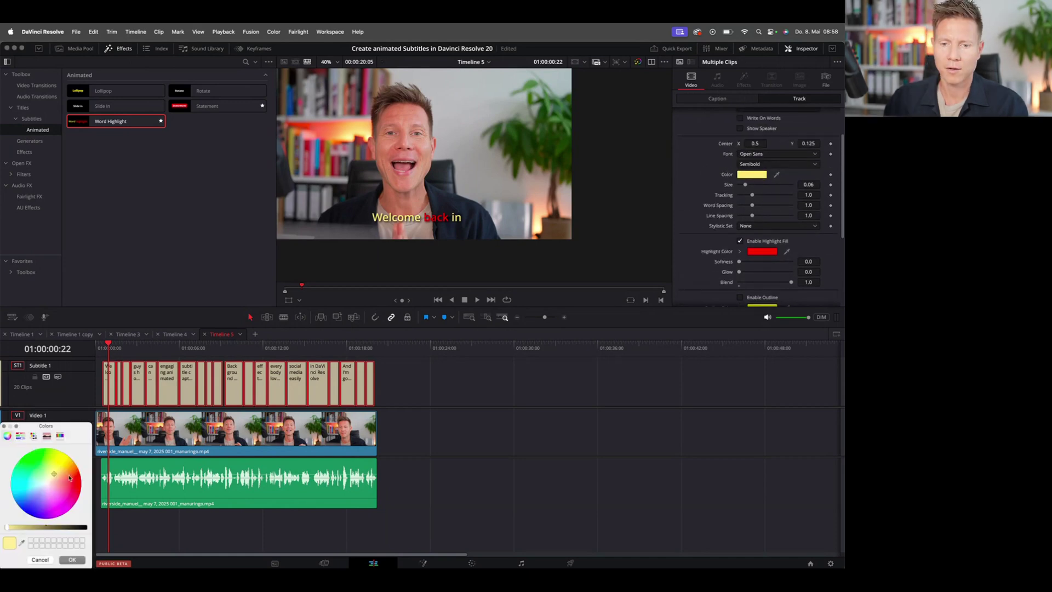
left_click(47, 482)
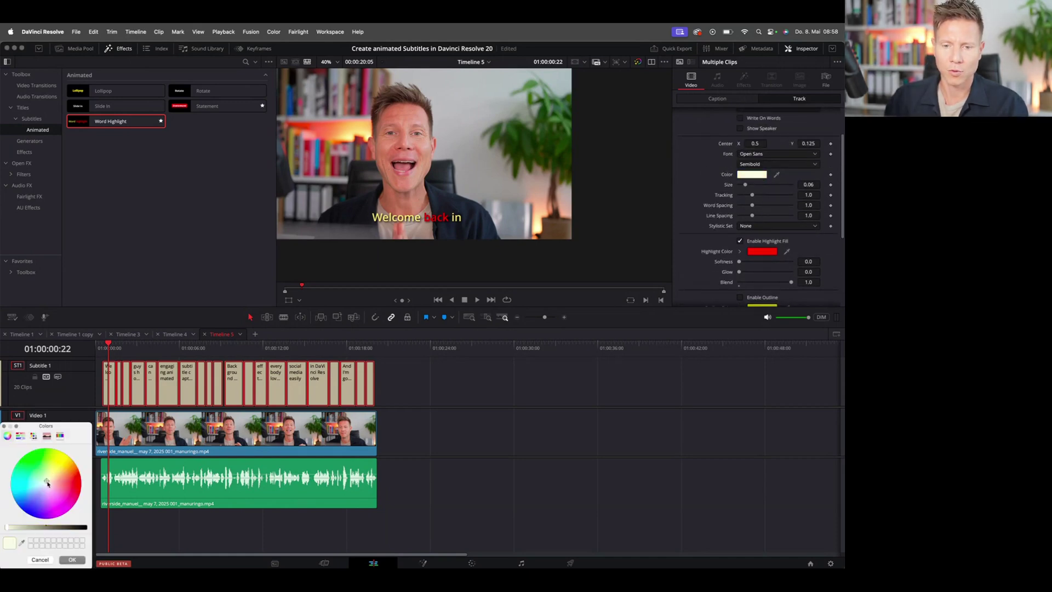
left_click(71, 559)
Set the subtitle font to Inter ExtraBold Italic and enlarge the size to 0.0748.
scroll(789, 196, "up", 3)
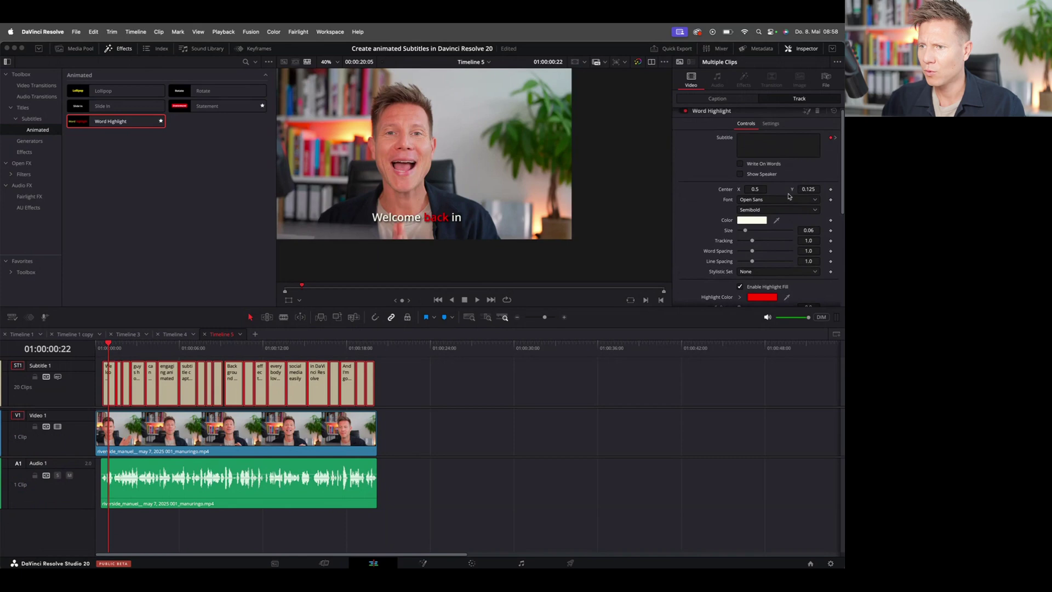
left_click(787, 199)
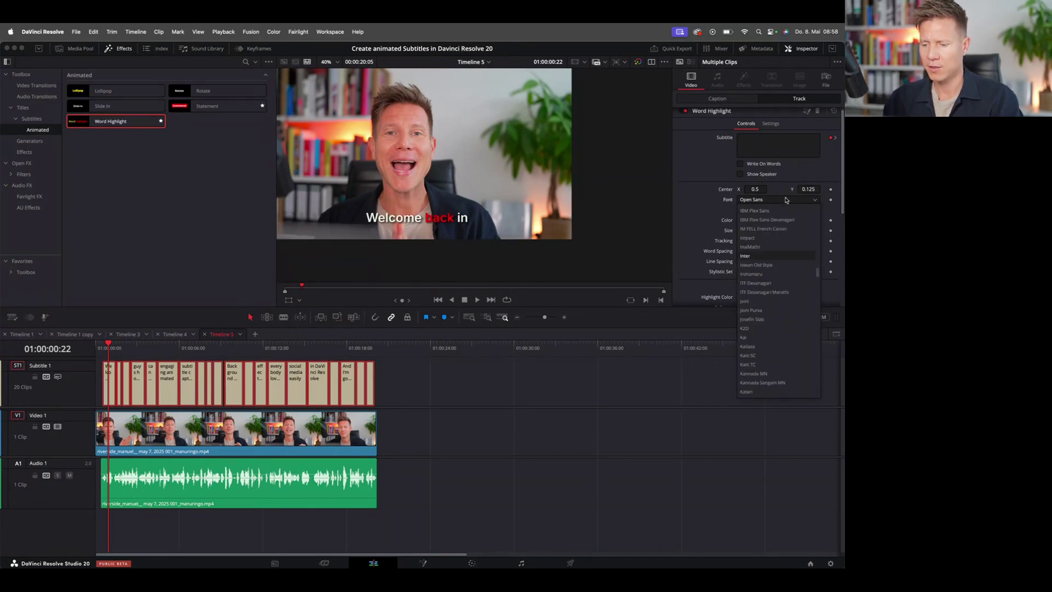
left_click(750, 256)
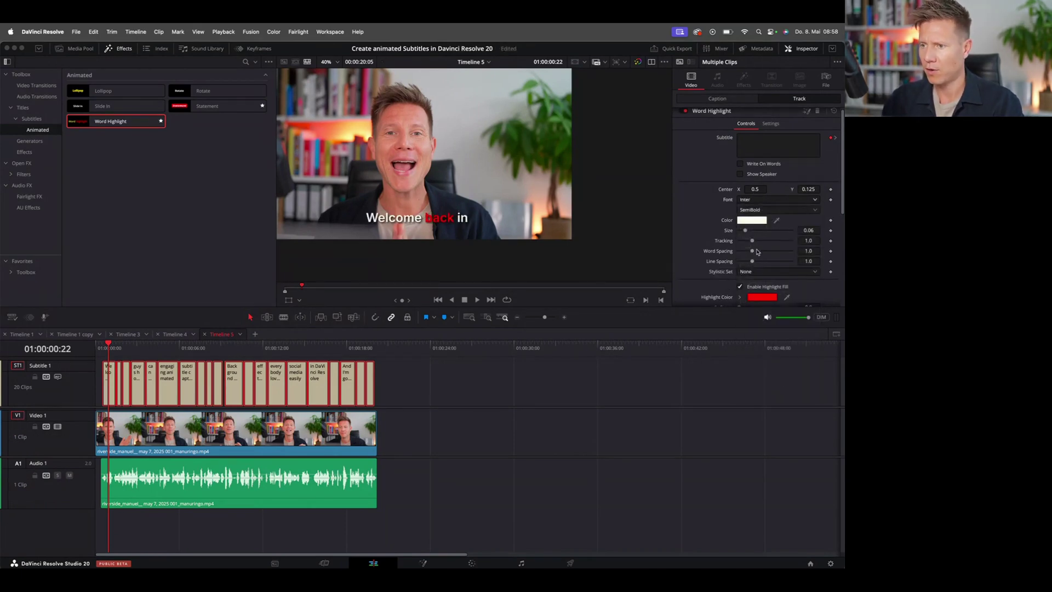
left_click(778, 208)
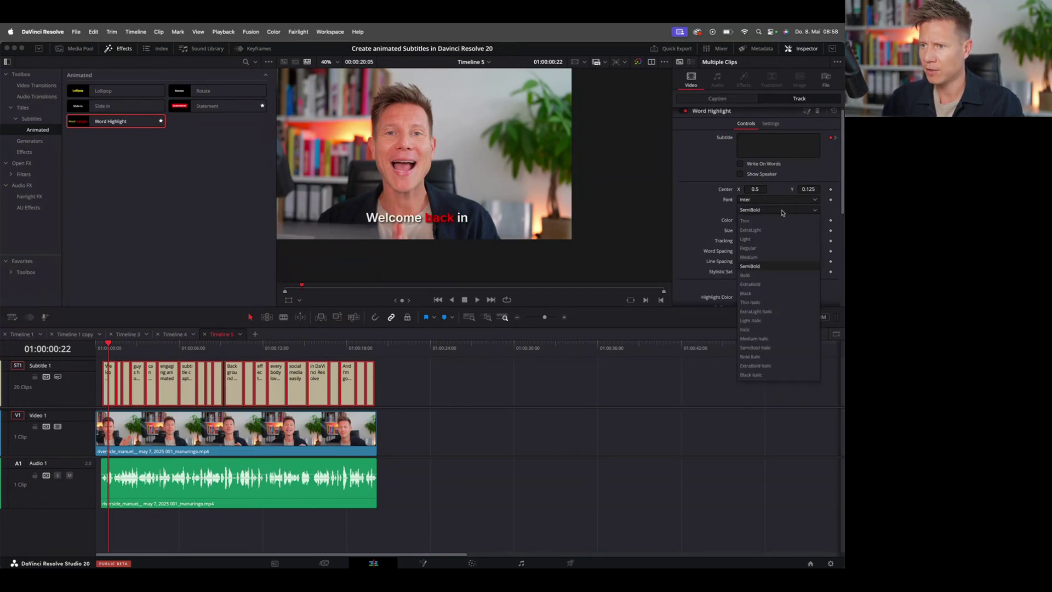
left_click(782, 370)
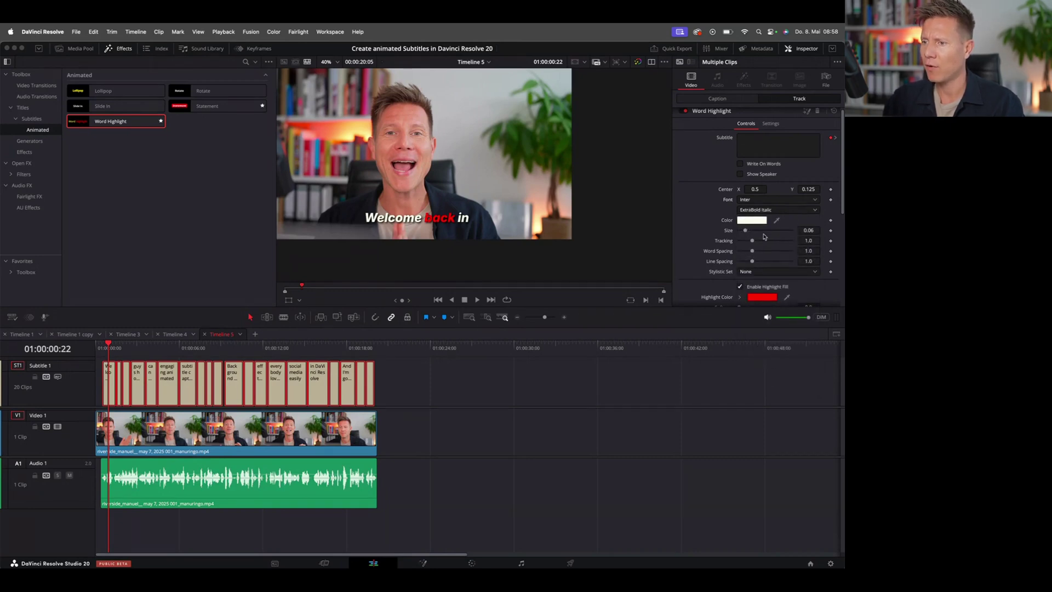
left_click_drag(746, 232, 747, 233)
Set the Highlight Color to yellow.
scroll(774, 253, "down", 3)
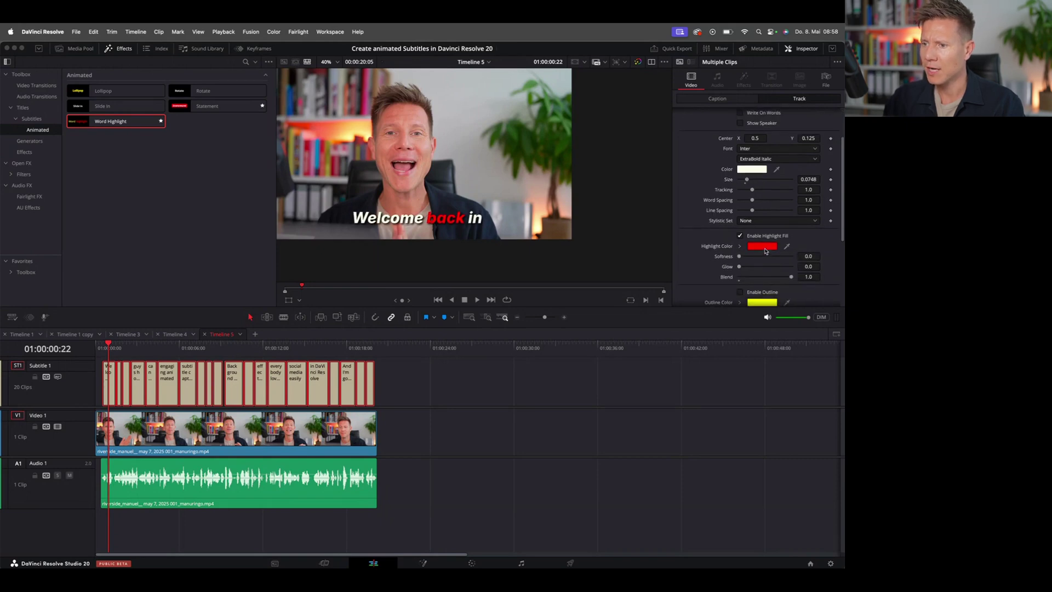
left_click(766, 250)
left_click(58, 469)
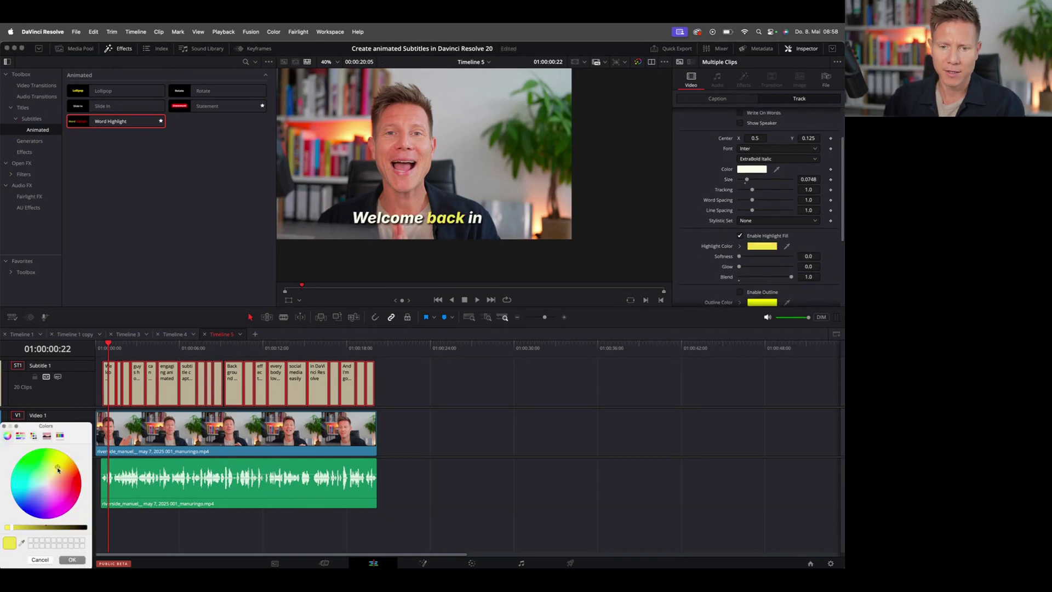
left_click(64, 560)
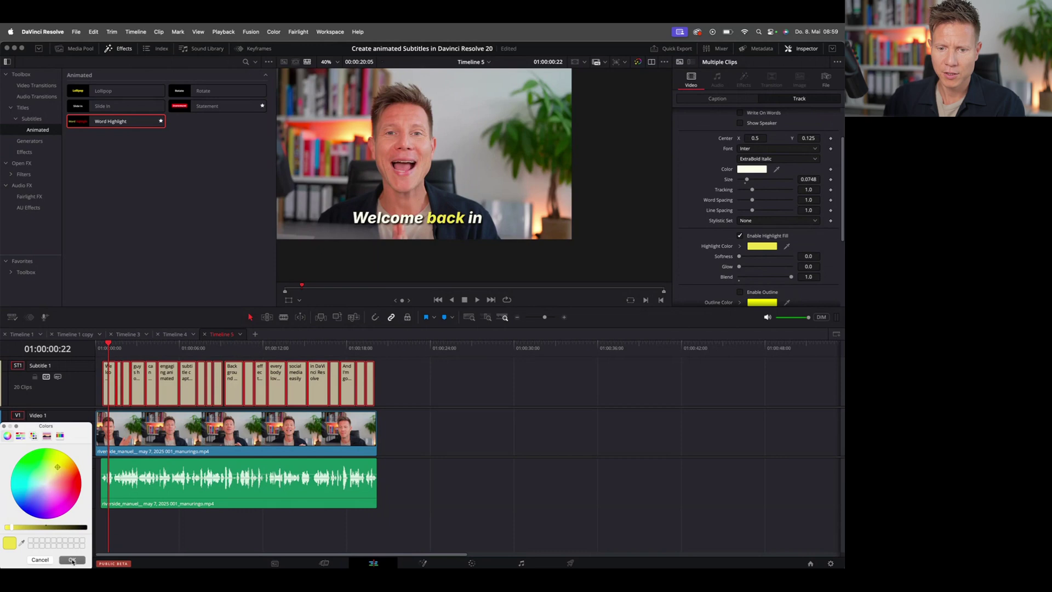
Set the Background Color to cyan.
scroll(755, 269, "down", 4)
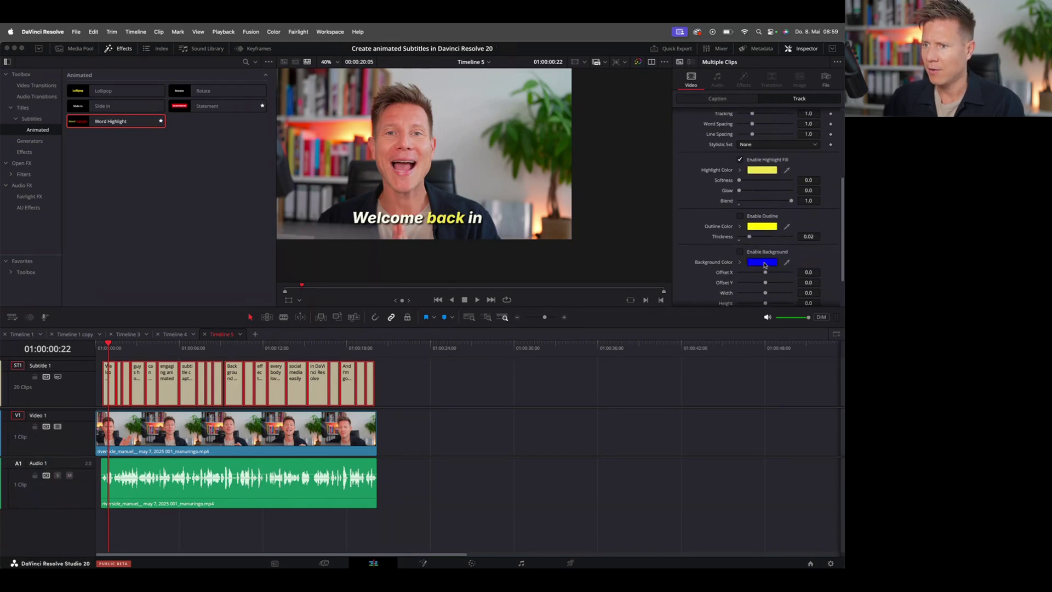
left_click(766, 263)
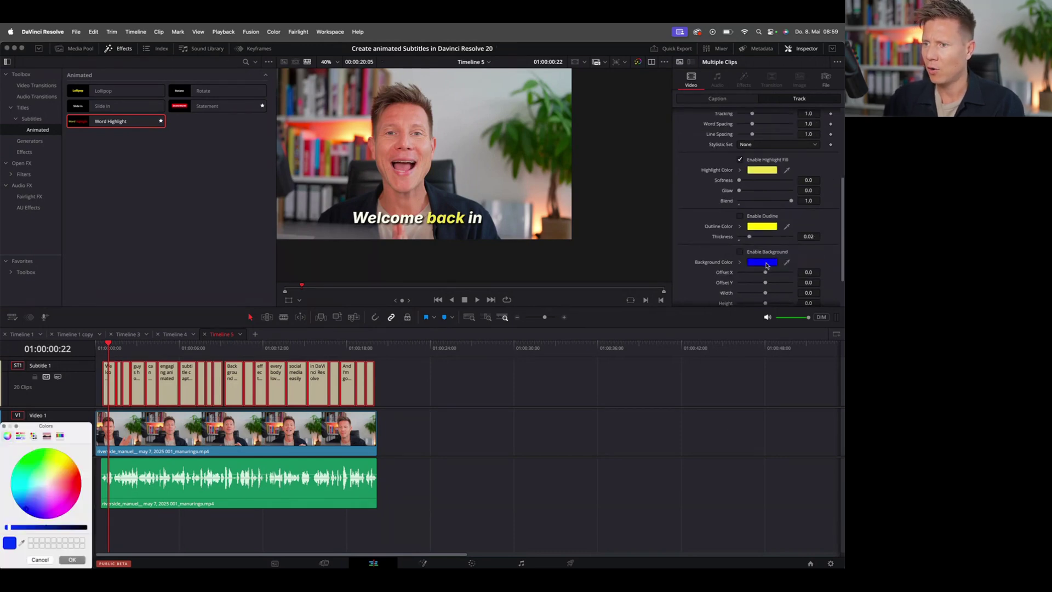
left_click(28, 494)
left_click_drag(28, 494, 25, 496)
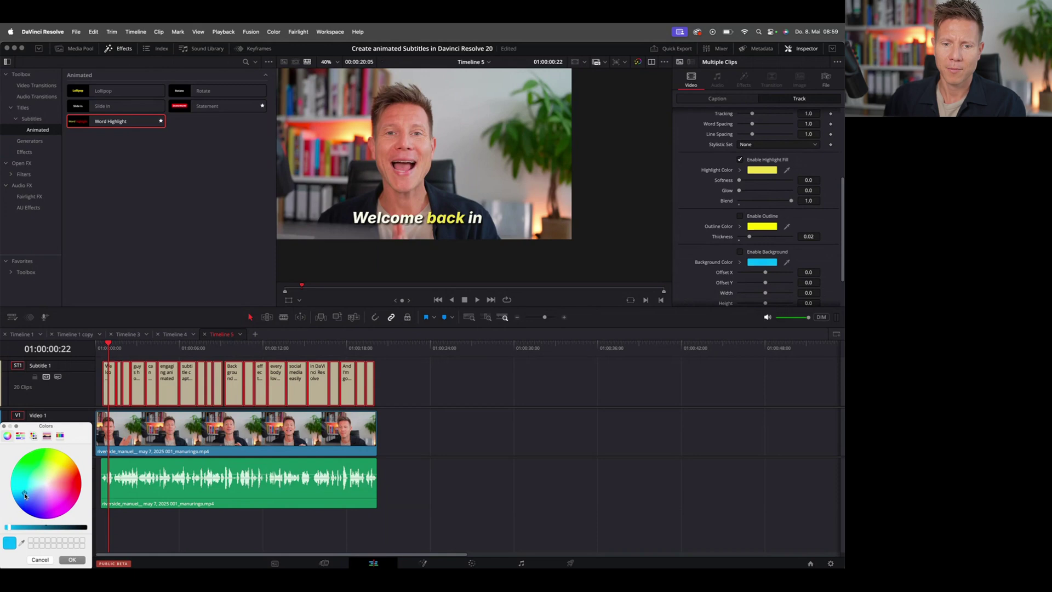
left_click(72, 559)
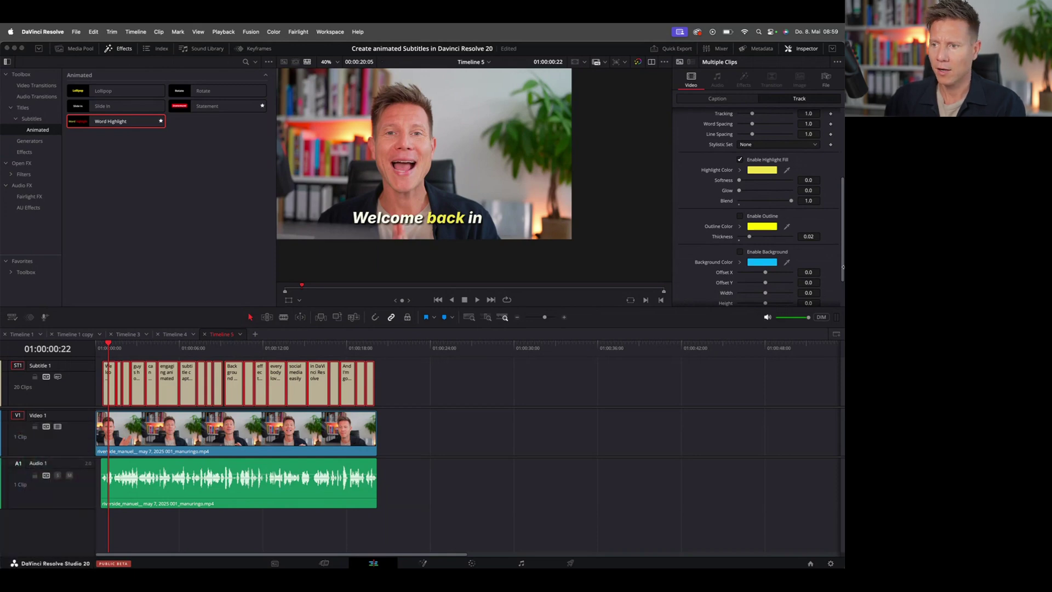
Turn on Enable Background for a box behind the current word and deepen the highlight yellow.
left_click(740, 252)
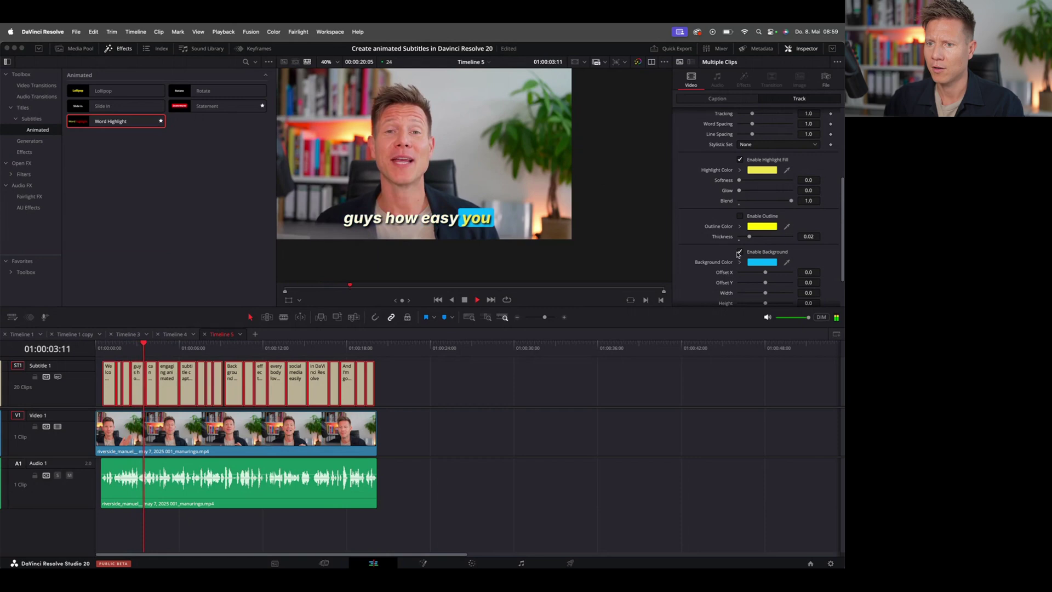
left_click(773, 171)
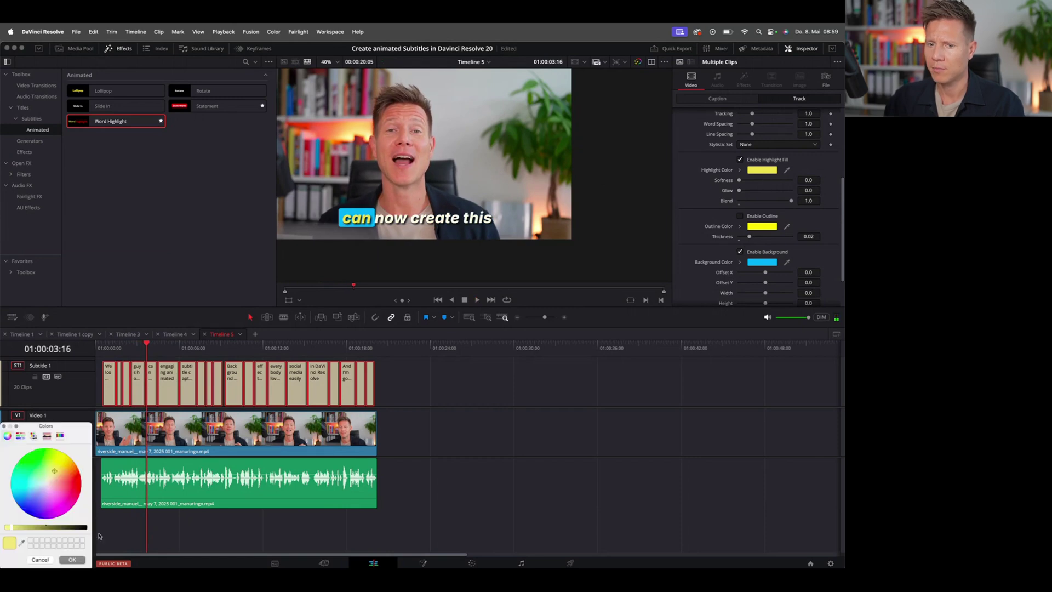
left_click_drag(56, 470, 59, 466)
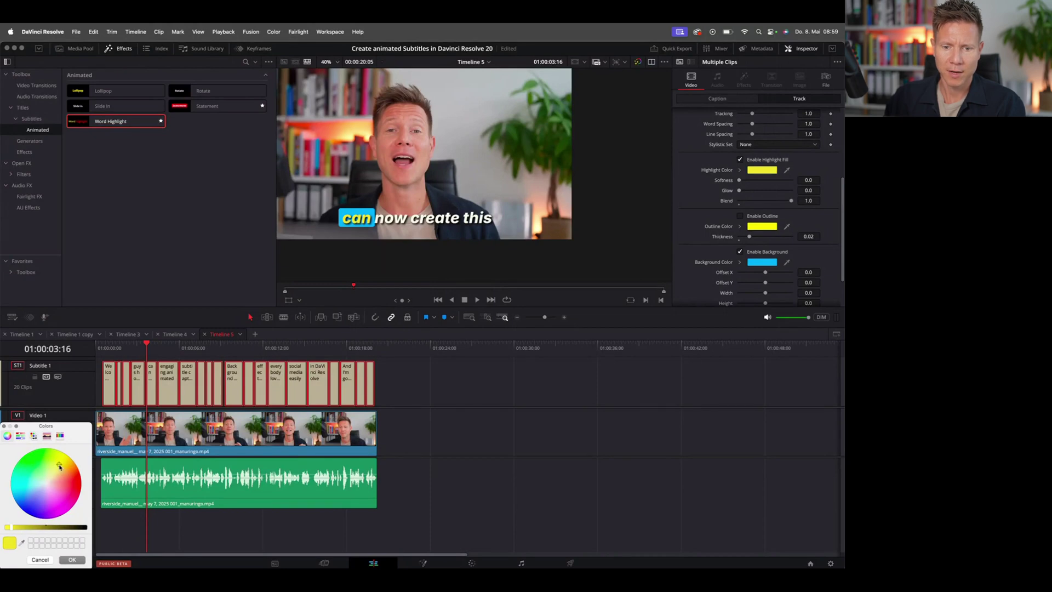
left_click(78, 560)
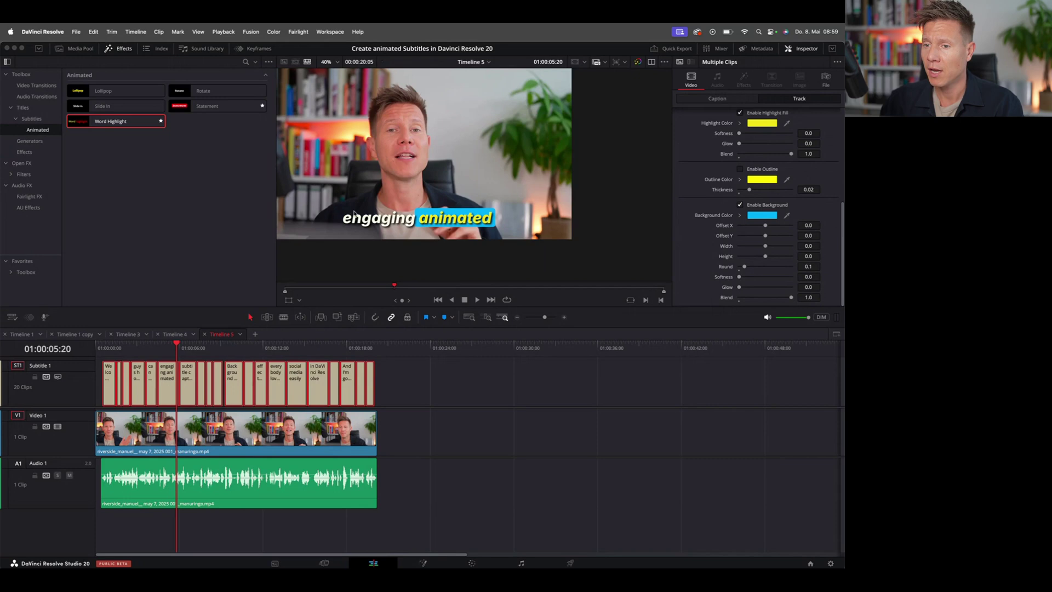
scroll(787, 202, "up", 5)
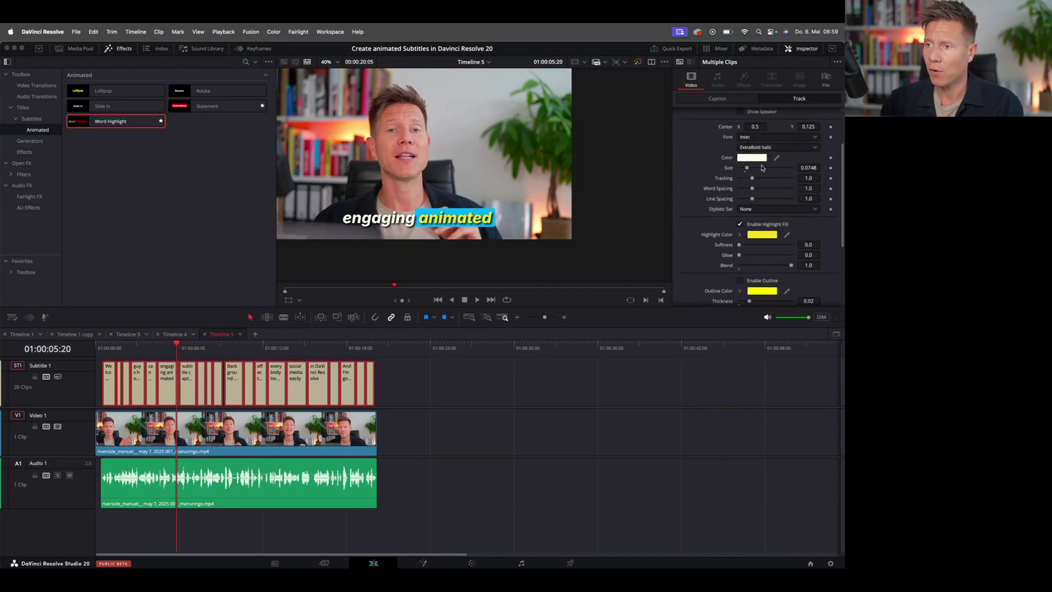
scroll(763, 168, "up", 2)
scroll(775, 181, "up", 2)
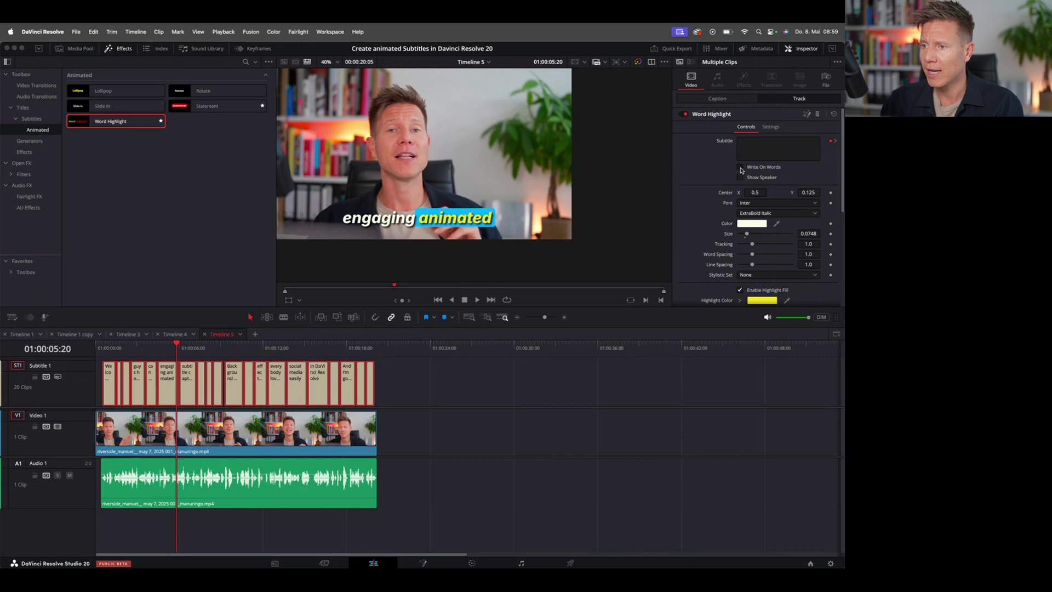
left_click(740, 167)
key("space")
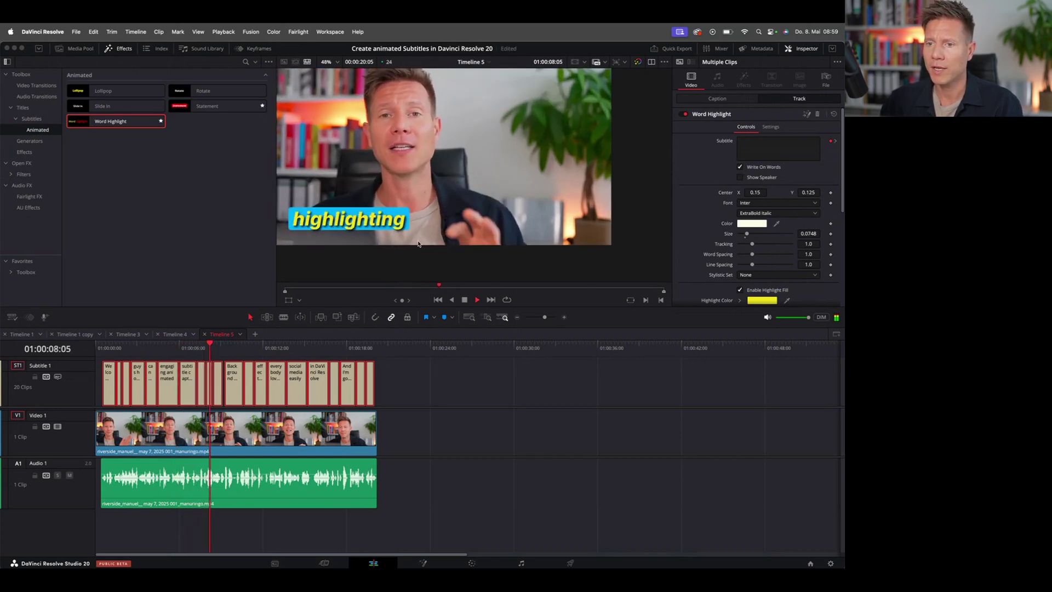
scroll(431, 184, "down", 2)
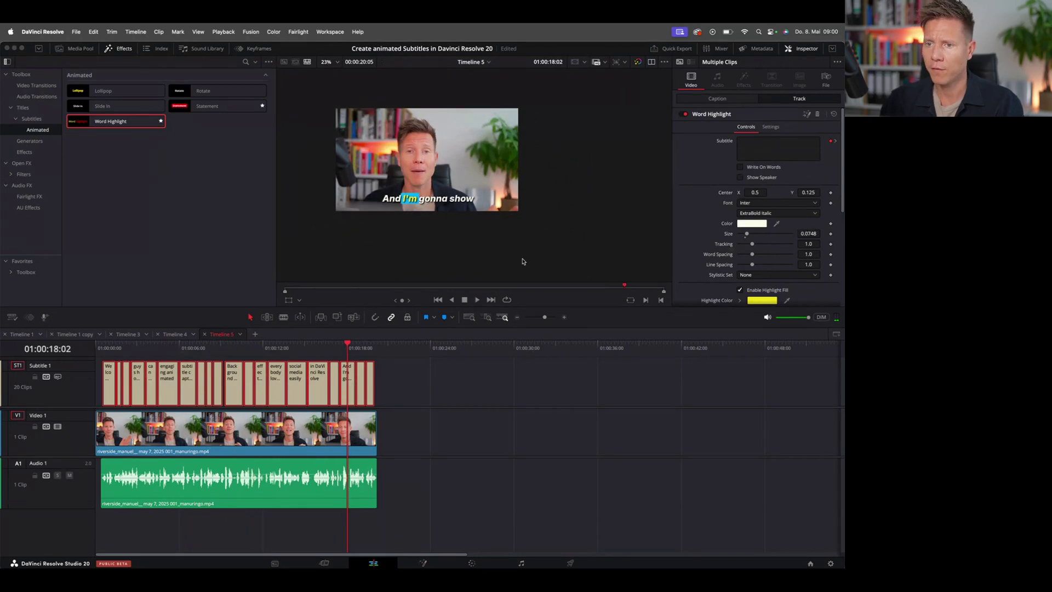
left_click(107, 351)
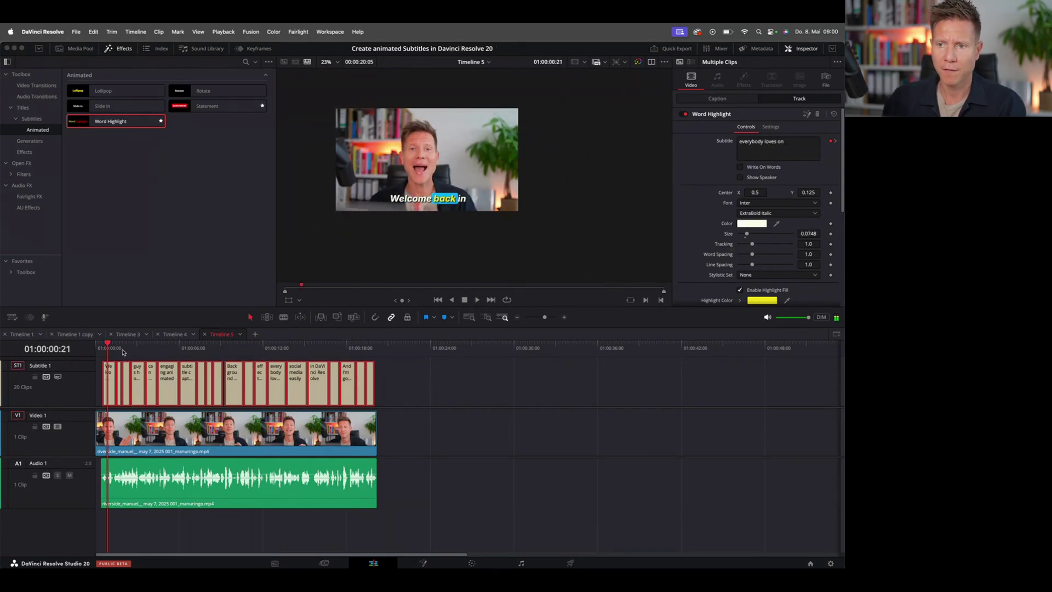
scroll(445, 197, "up", 3)
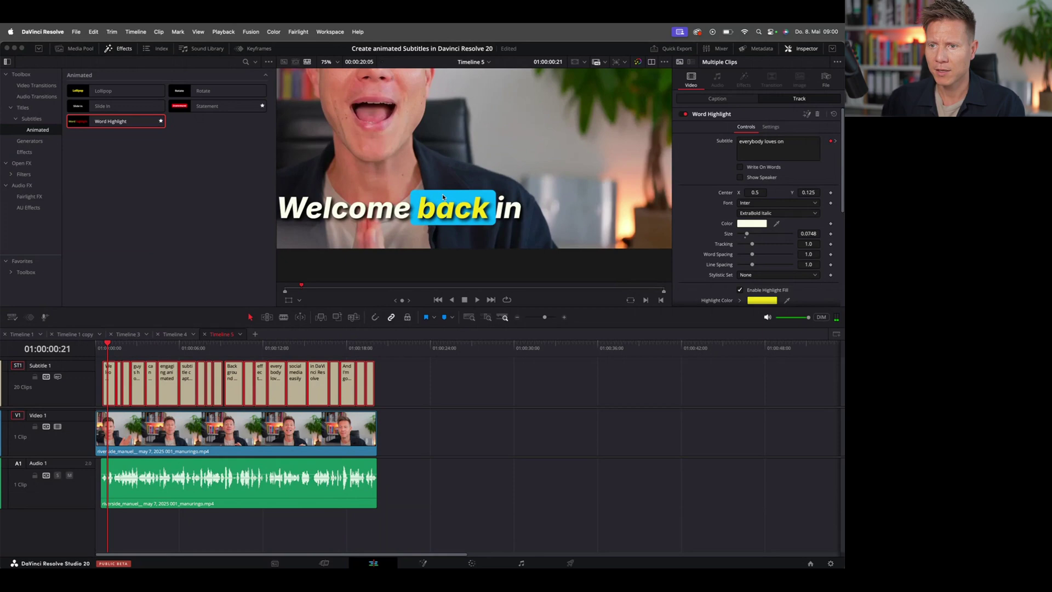
scroll(445, 197, "down", 5)
key("shift+z")
key("space")
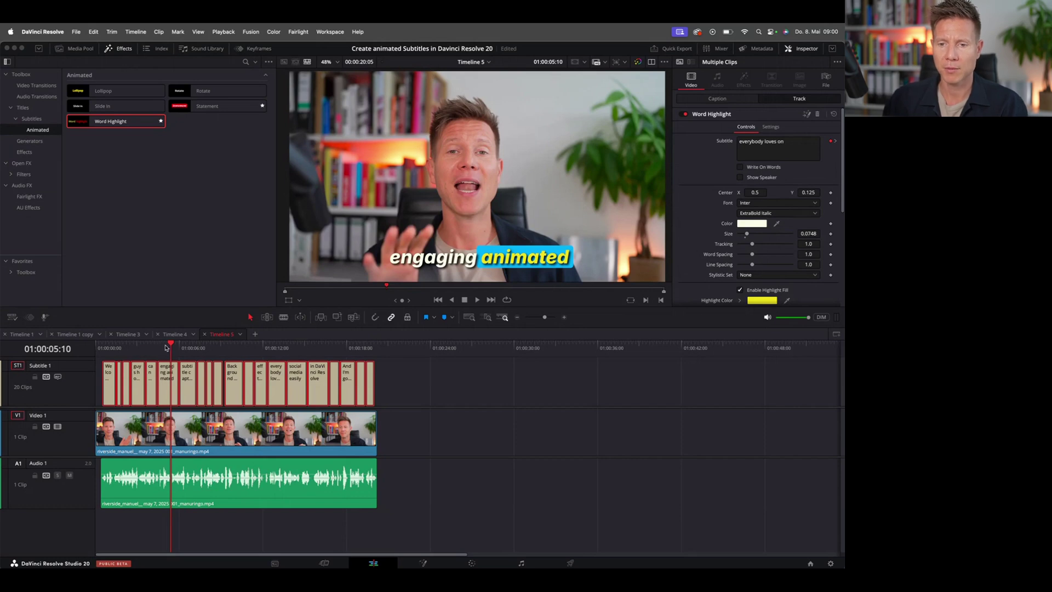
left_click(105, 348)
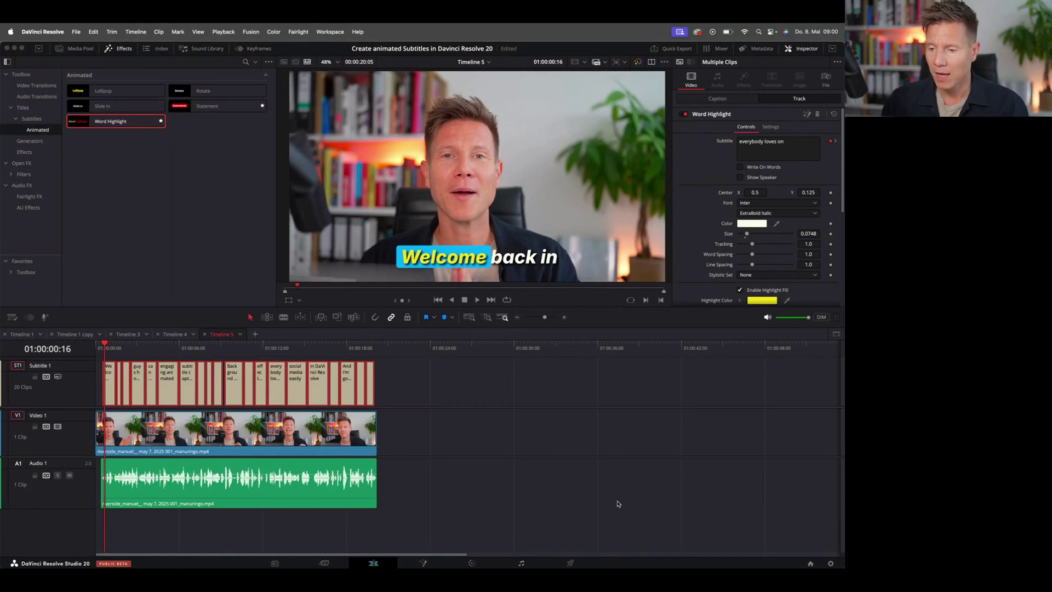
On the Deliver page, enable Export Subtitle with Format set to Burn into video.
left_click(571, 564)
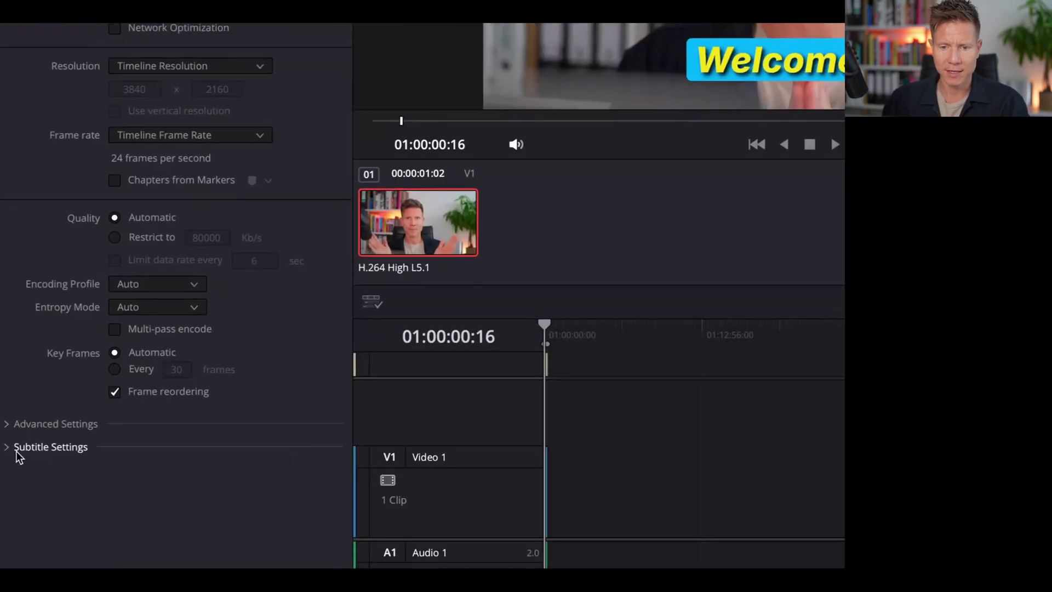
left_click(17, 450)
left_click(19, 462)
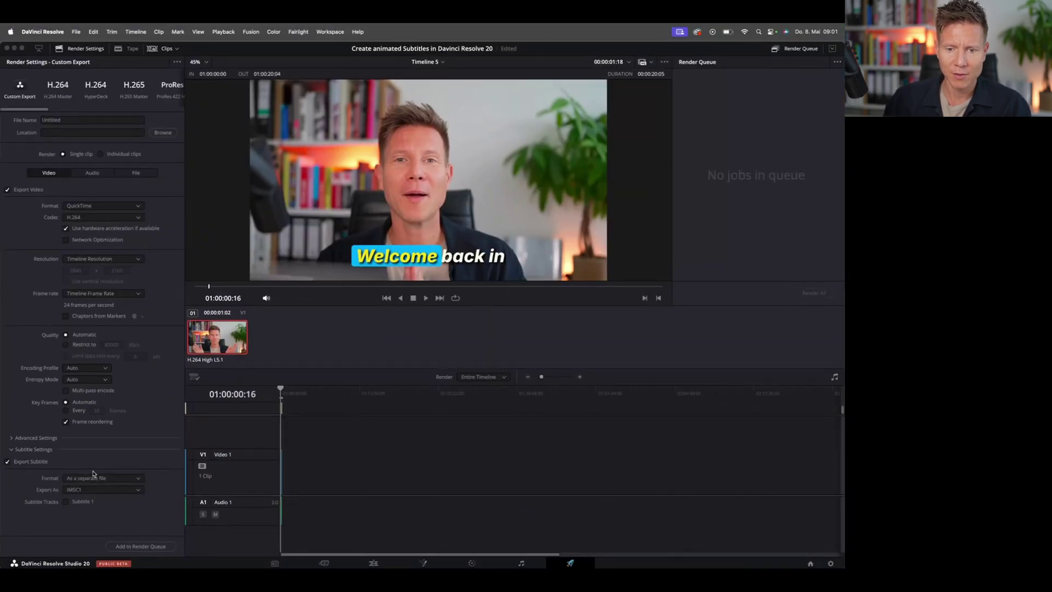
left_click(134, 481)
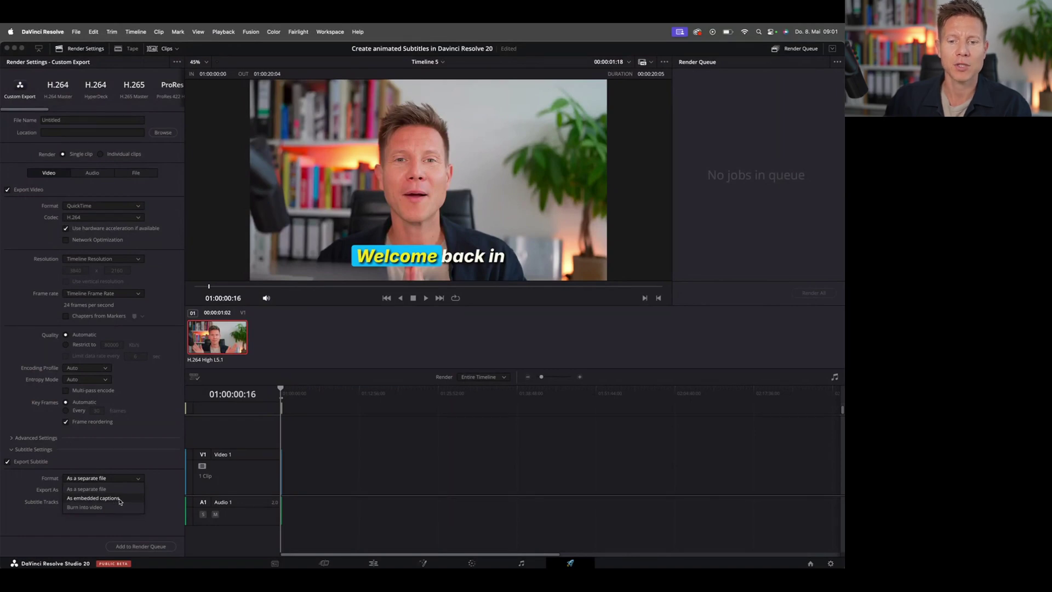
left_click(89, 508)
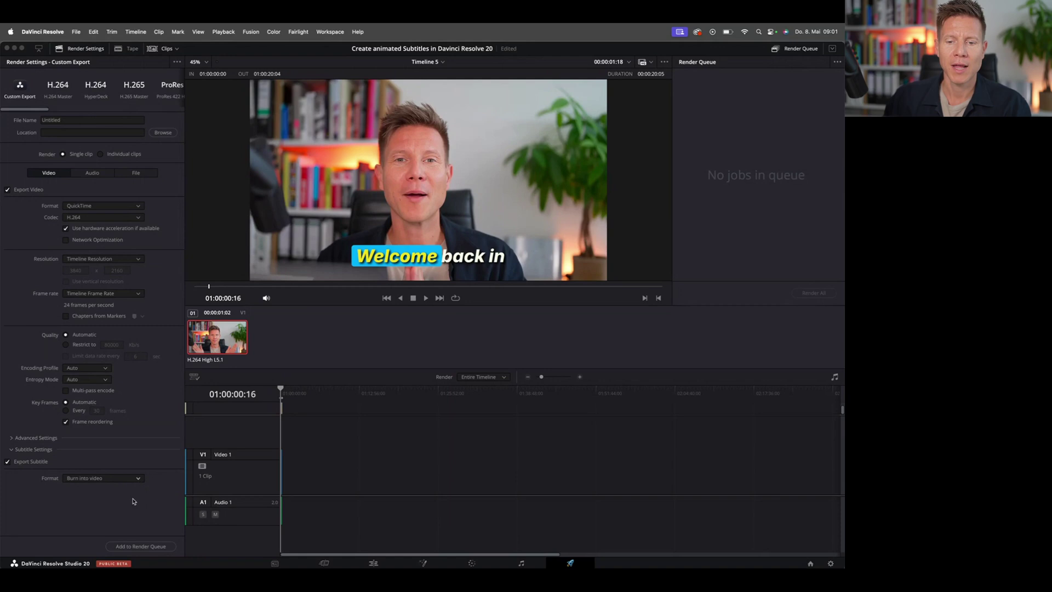